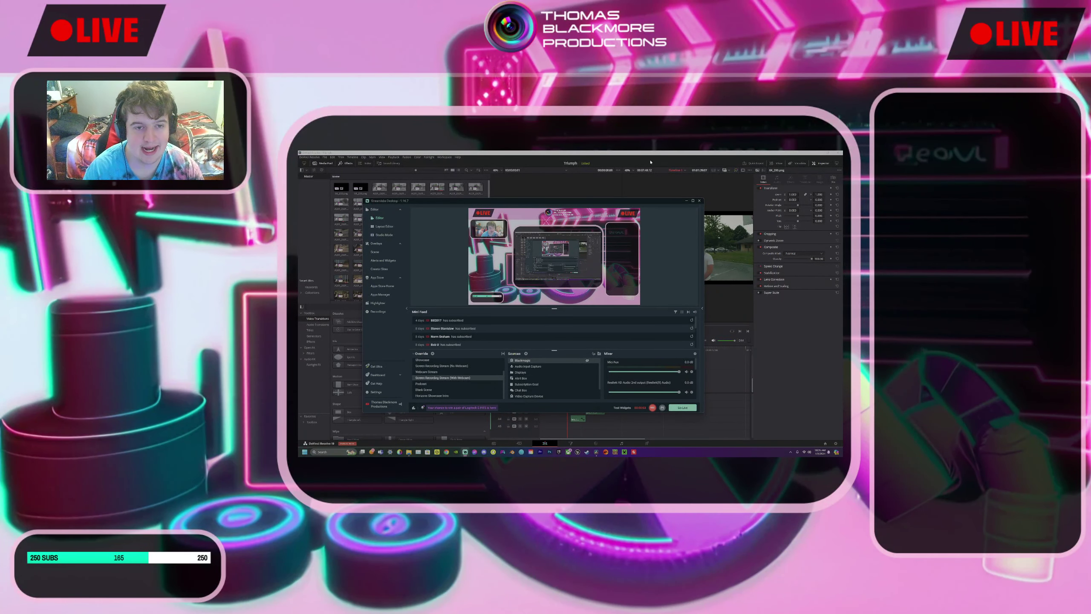
# Minimize the Streamlabs window so the Triumph edit page in DaVinci Resolve shows.
pyautogui.click(687, 202)
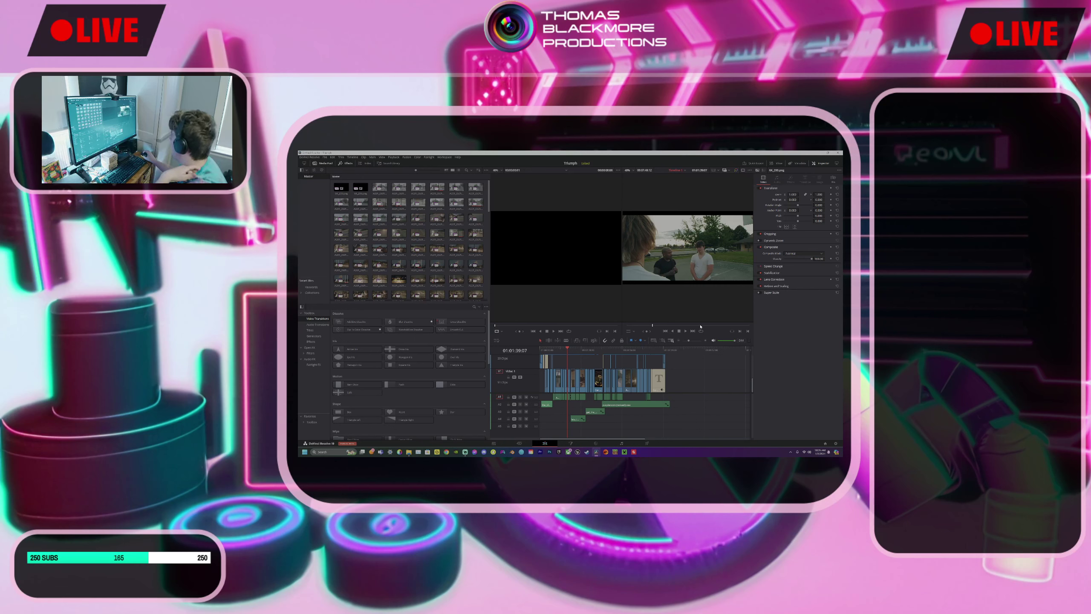
# Zoom into the Triumph timeline clips and move the playhead slightly earlier.
pyautogui.moveTo(688, 339); pyautogui.dragTo(692, 340)
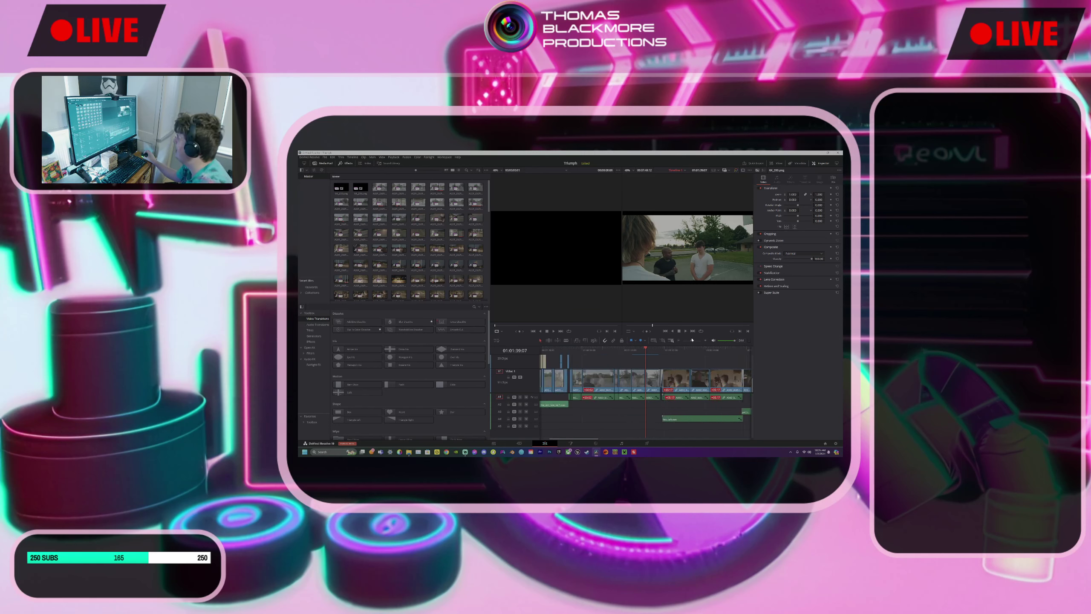
pyautogui.moveTo(645, 348)
pyautogui.mouseDown()
pyautogui.moveTo(636, 351)
pyautogui.moveTo(646, 351)
pyautogui.mouseUp()
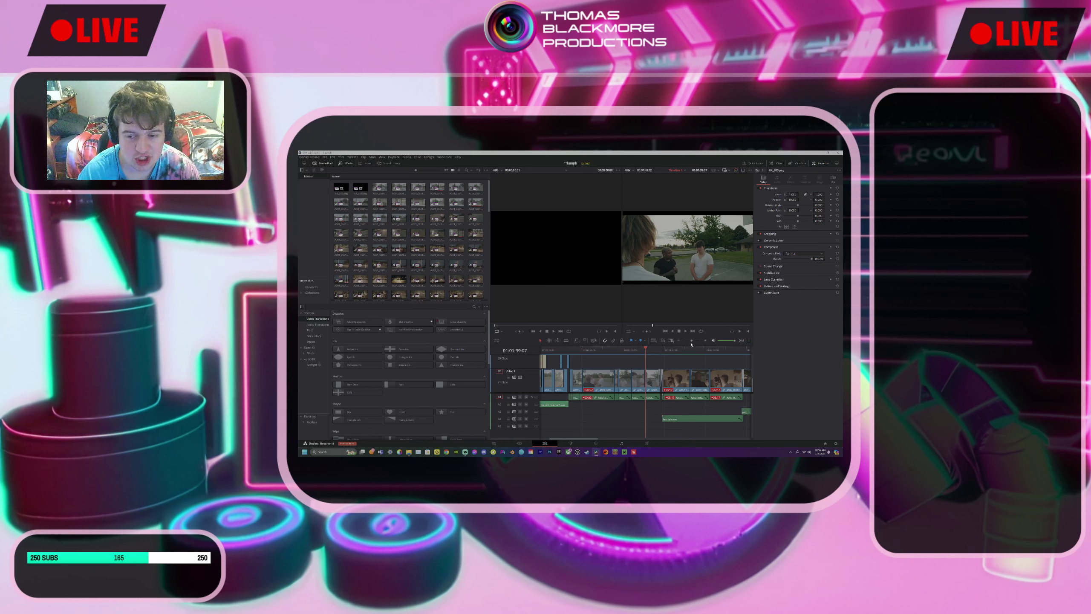
pyautogui.scroll(-5, 692, 341)
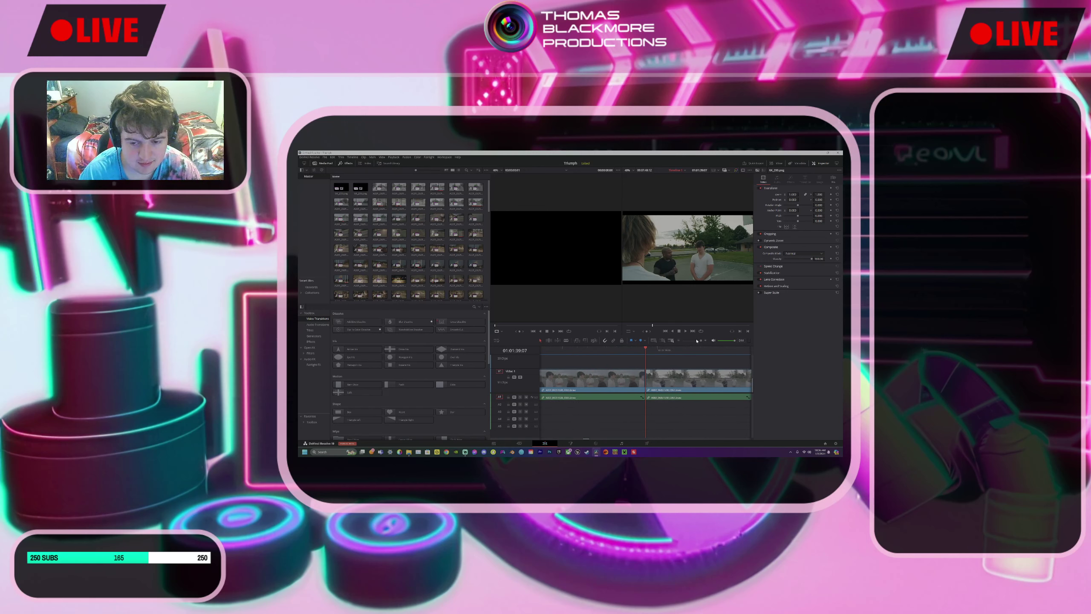
pyautogui.scroll(3, 694, 341)
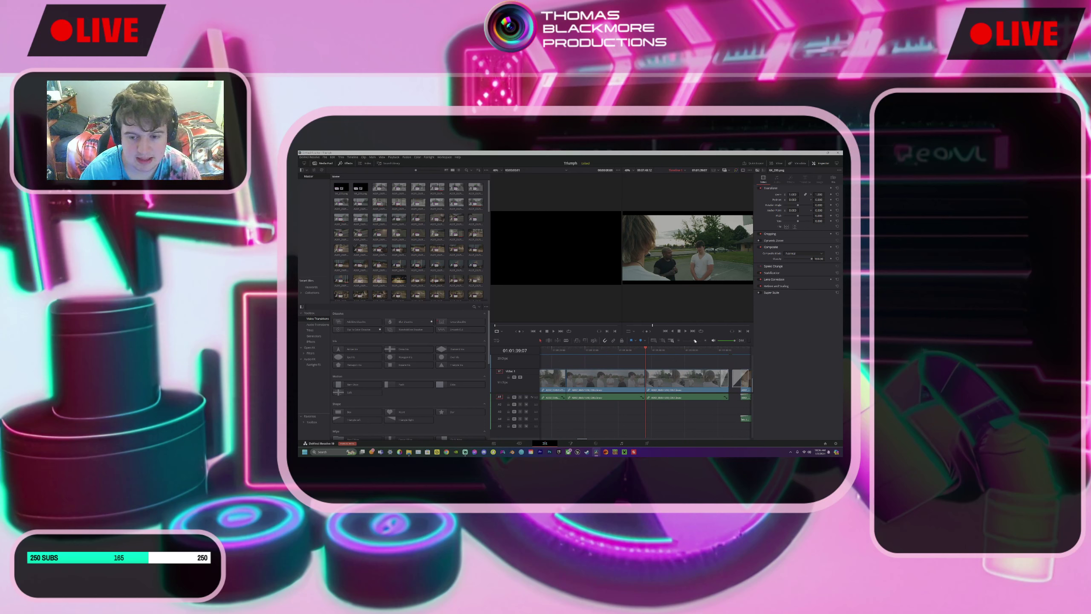
# Magnify the timeline further around the two long clips with linked audio at the playhead.
pyautogui.moveTo(695, 341); pyautogui.dragTo(698, 341)
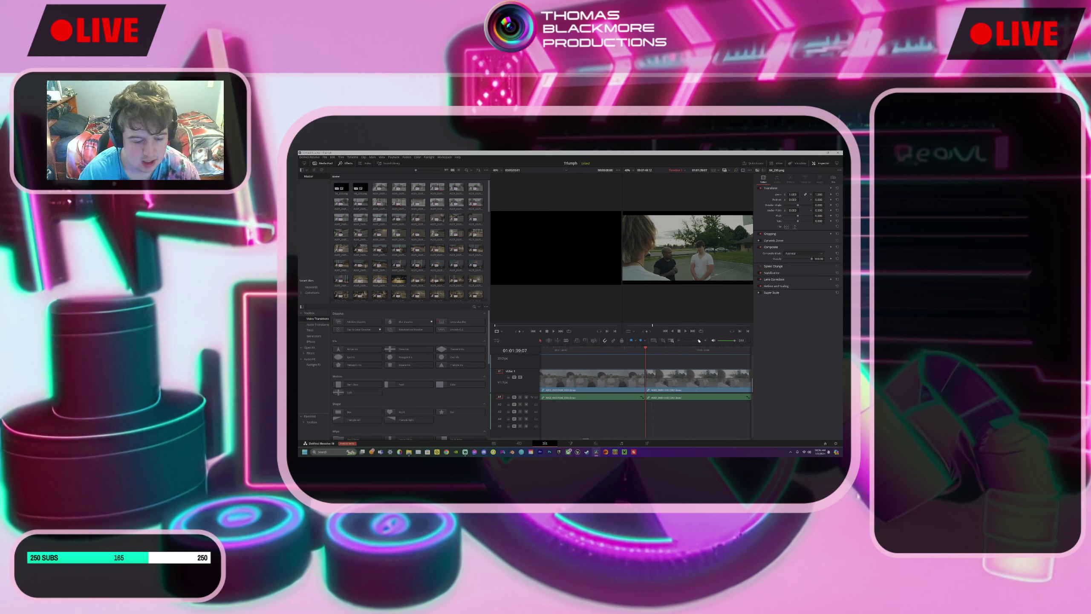